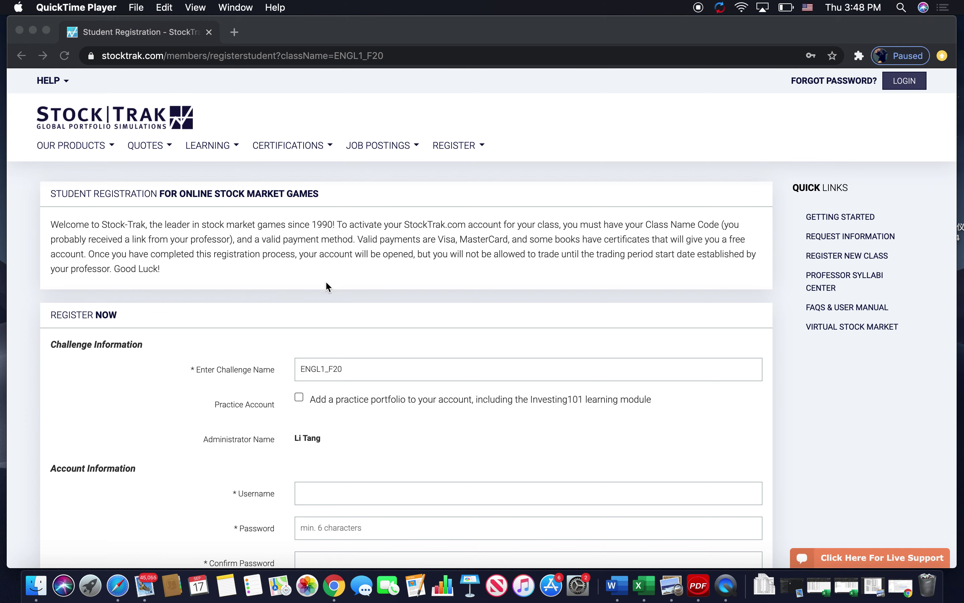
Review the student registration form's introduction, challenge, account and user information fields, including the team and secondary user entries
{"action": "scroll", "coordinate": [344, 301], "scroll_direction": "down", "scroll_amount": 2}
{"action": "scroll", "coordinate": [345, 300], "scroll_direction": "up", "scroll_amount": 2}
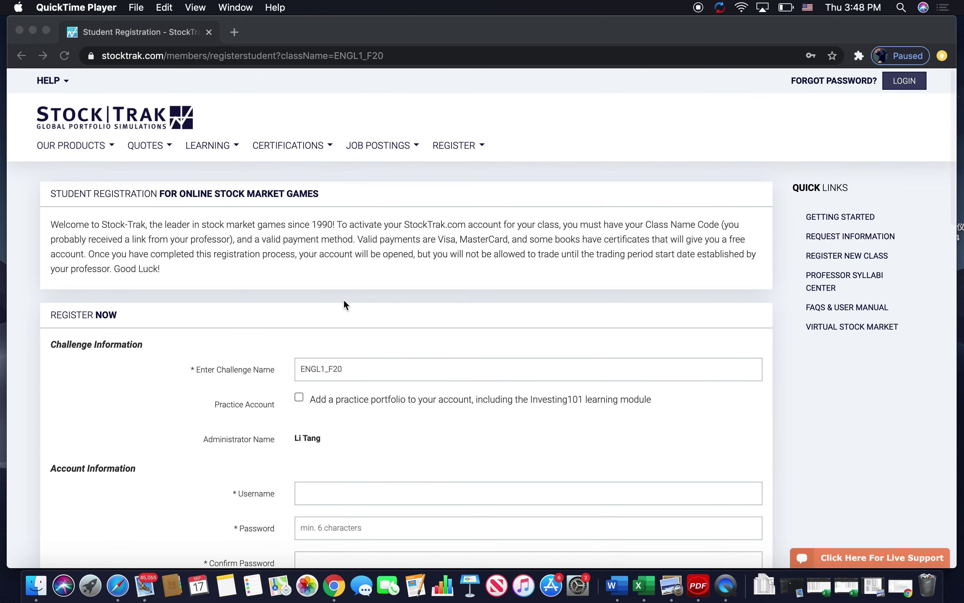
{"action": "scroll", "coordinate": [344, 301], "scroll_direction": "down", "scroll_amount": 3}
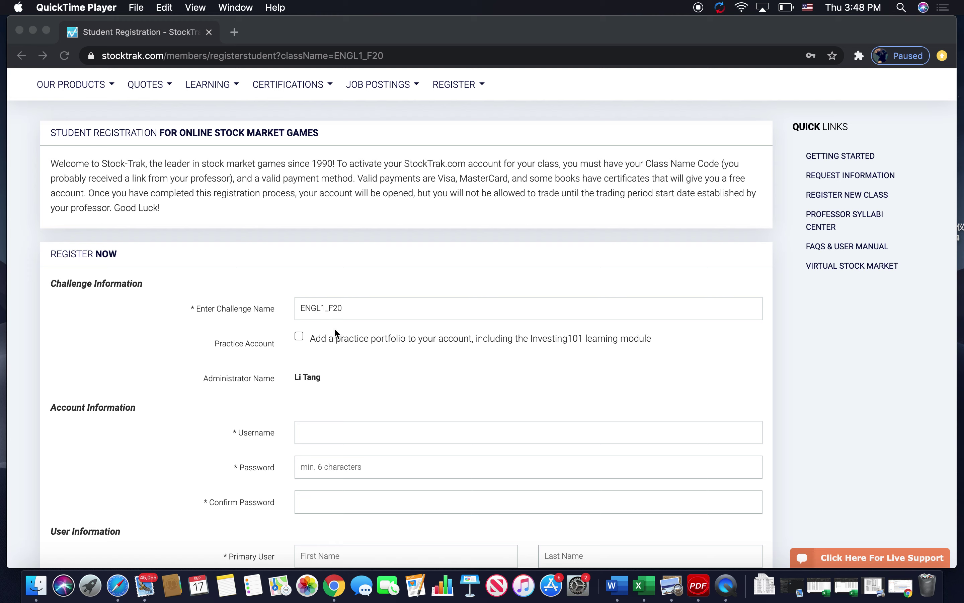
{"action": "scroll", "coordinate": [375, 339], "scroll_direction": "down", "scroll_amount": 6}
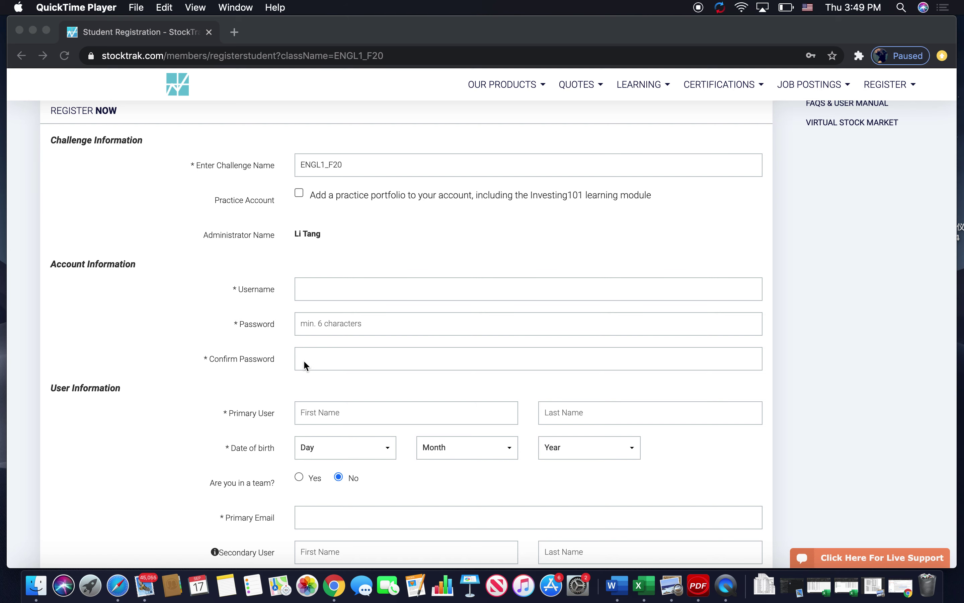
{"action": "scroll", "coordinate": [304, 360], "scroll_direction": "down", "scroll_amount": 1}
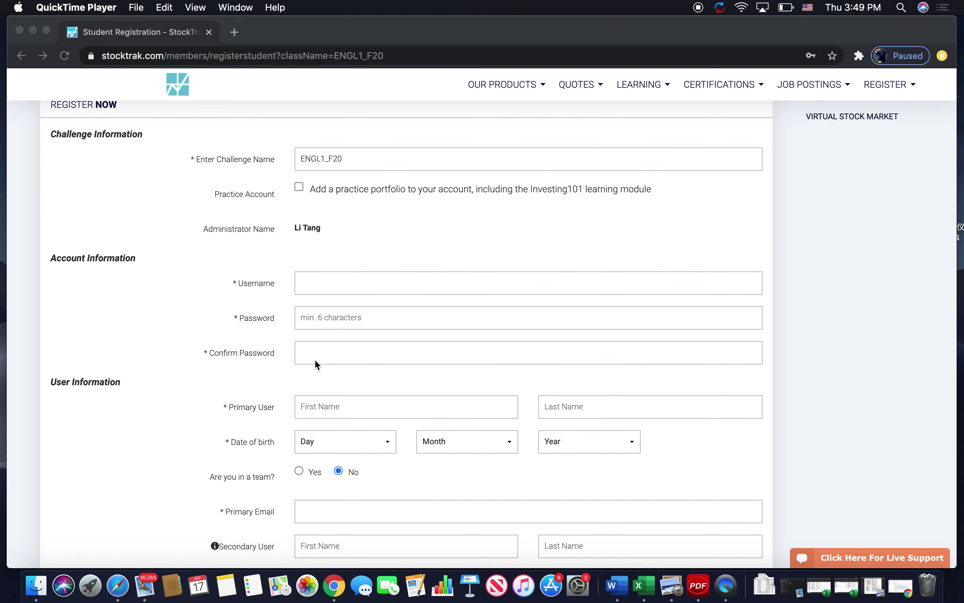
{"action": "scroll", "coordinate": [315, 363], "scroll_direction": "down", "scroll_amount": 5}
{"action": "scroll", "coordinate": [316, 362], "scroll_direction": "down", "scroll_amount": 2}
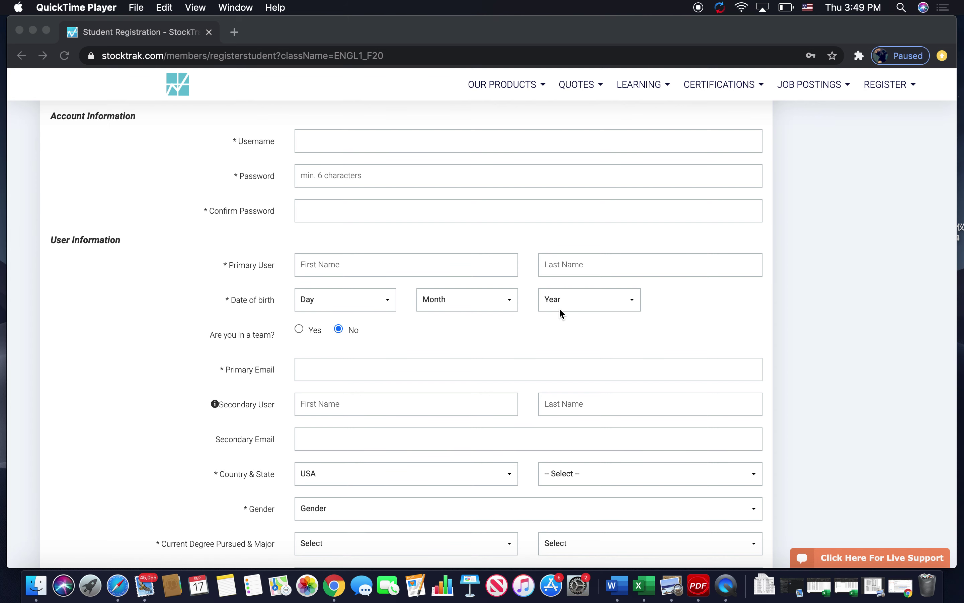
{"action": "scroll", "coordinate": [559, 307], "scroll_direction": "down", "scroll_amount": 1}
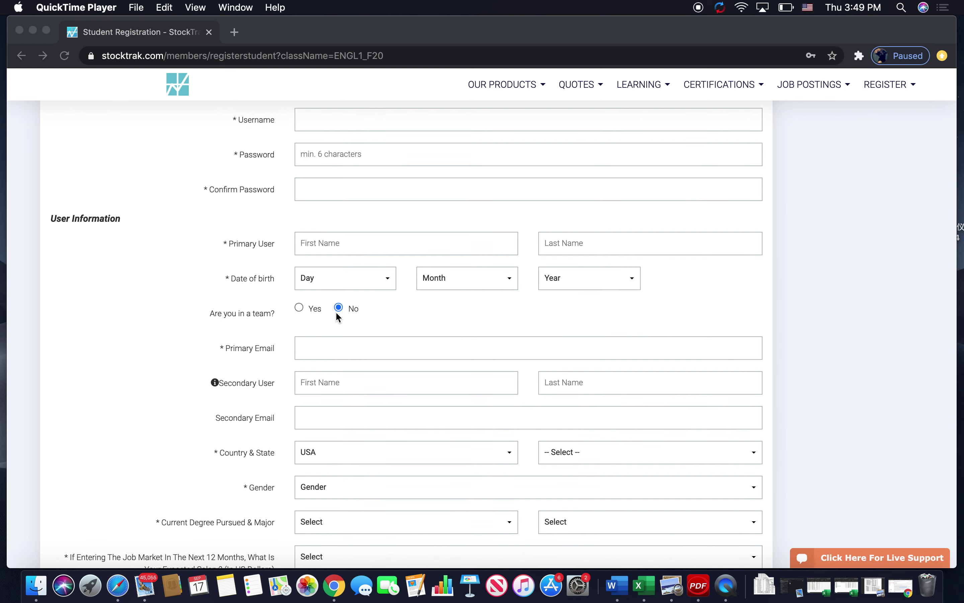
{"action": "scroll", "coordinate": [373, 313], "scroll_direction": "down", "scroll_amount": 1}
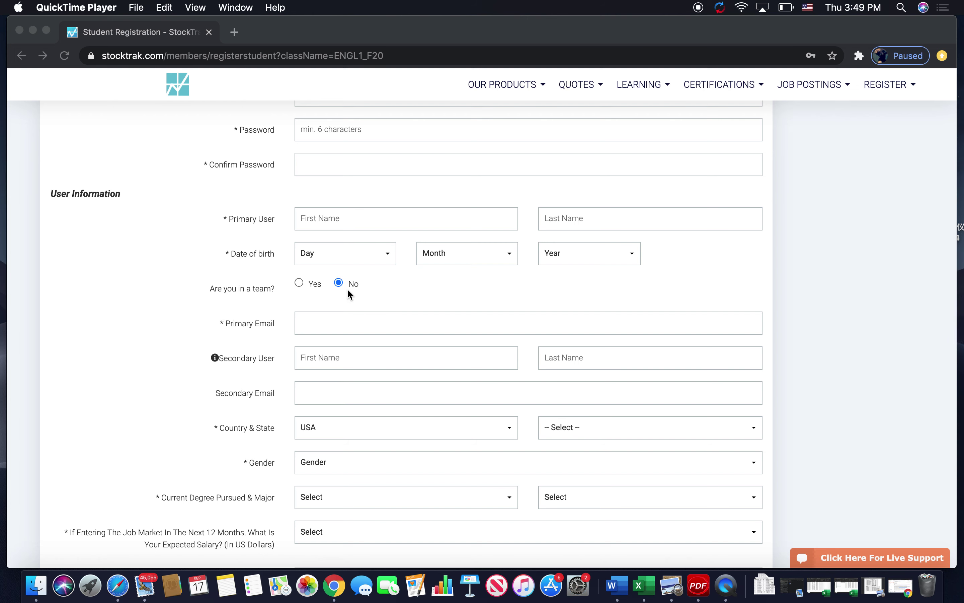
{"action": "scroll", "coordinate": [359, 285], "scroll_direction": "down", "scroll_amount": 1}
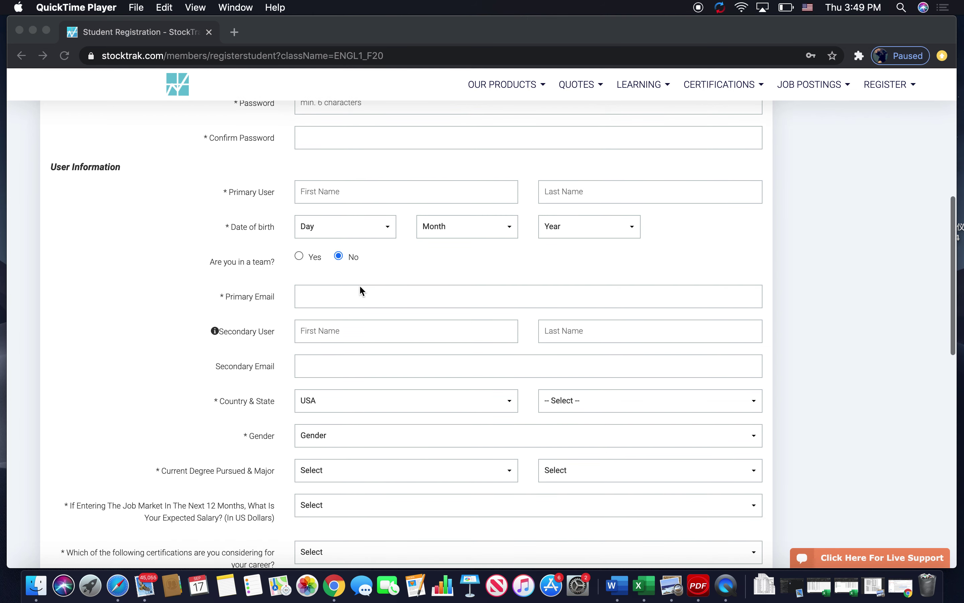
{"action": "scroll", "coordinate": [359, 285], "scroll_direction": "down", "scroll_amount": 1}
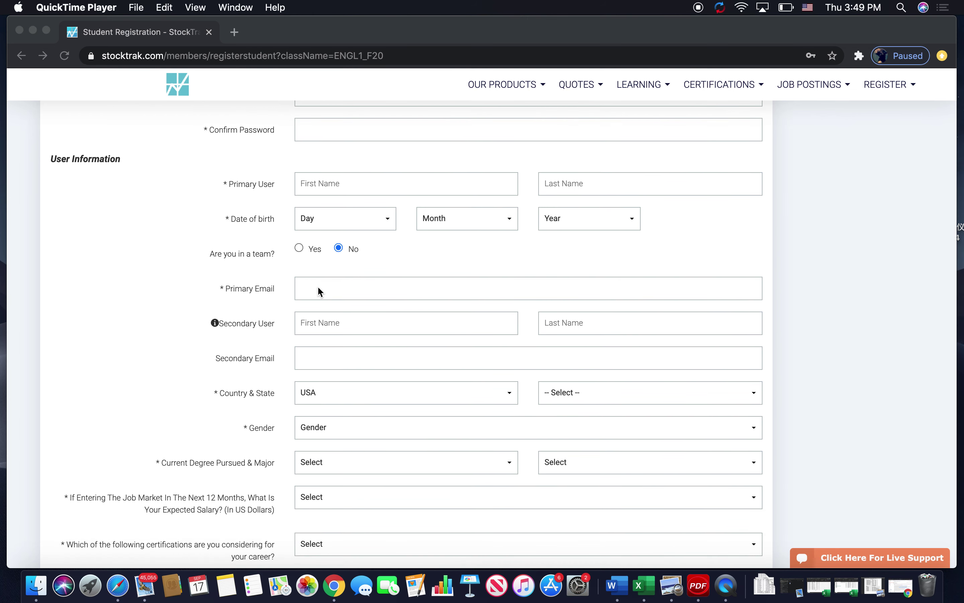
{"action": "scroll", "coordinate": [318, 288], "scroll_direction": "down", "scroll_amount": 1}
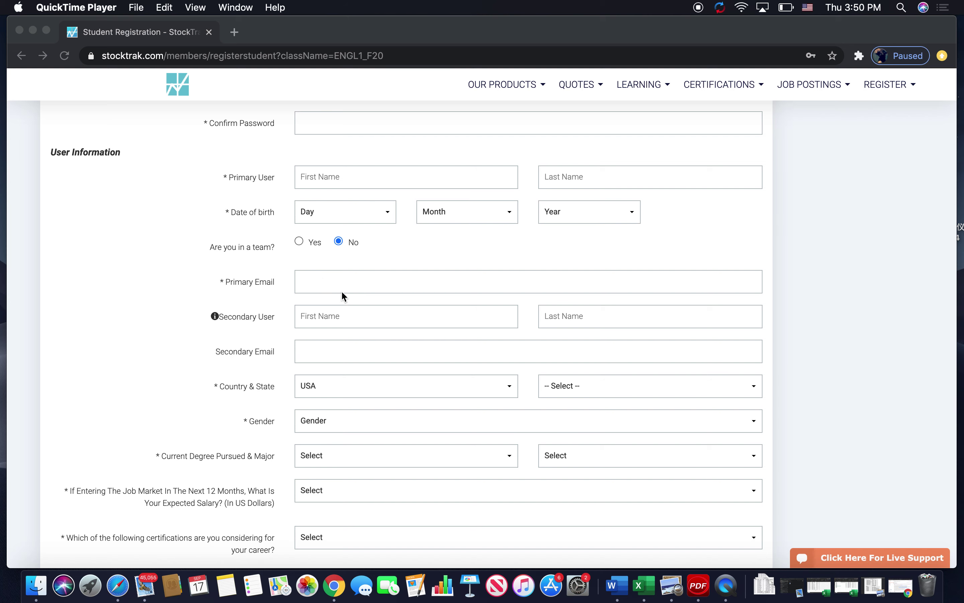
{"action": "scroll", "coordinate": [342, 292], "scroll_direction": "down", "scroll_amount": 3}
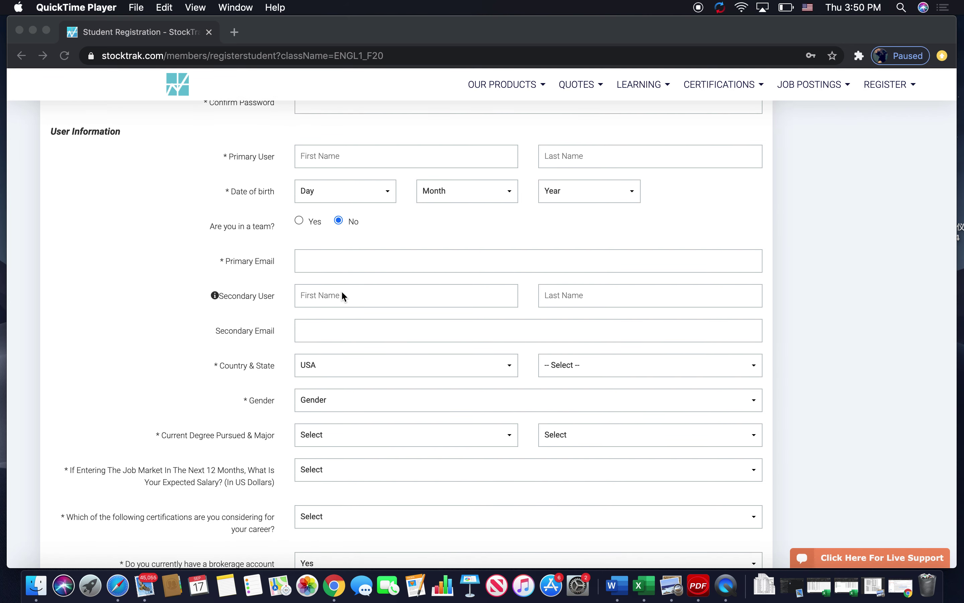
{"action": "scroll", "coordinate": [342, 293], "scroll_direction": "down", "scroll_amount": 2}
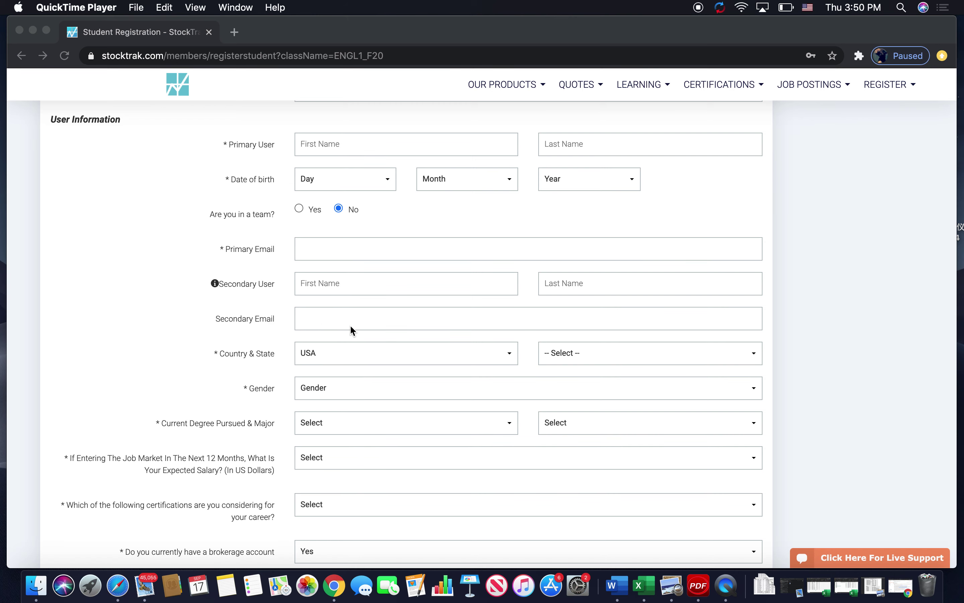
Look through the available country and gender choices in the user information section without changing them
{"action": "scroll", "coordinate": [350, 325], "scroll_direction": "down", "scroll_amount": 5}
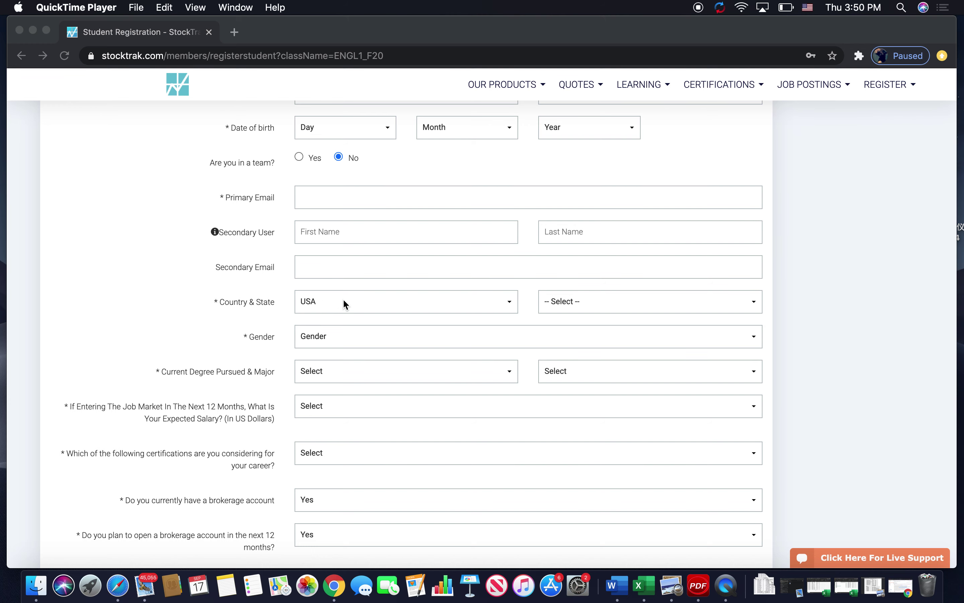
{"action": "left_click", "coordinate": [370, 301]}
{"action": "left_click", "coordinate": [372, 301]}
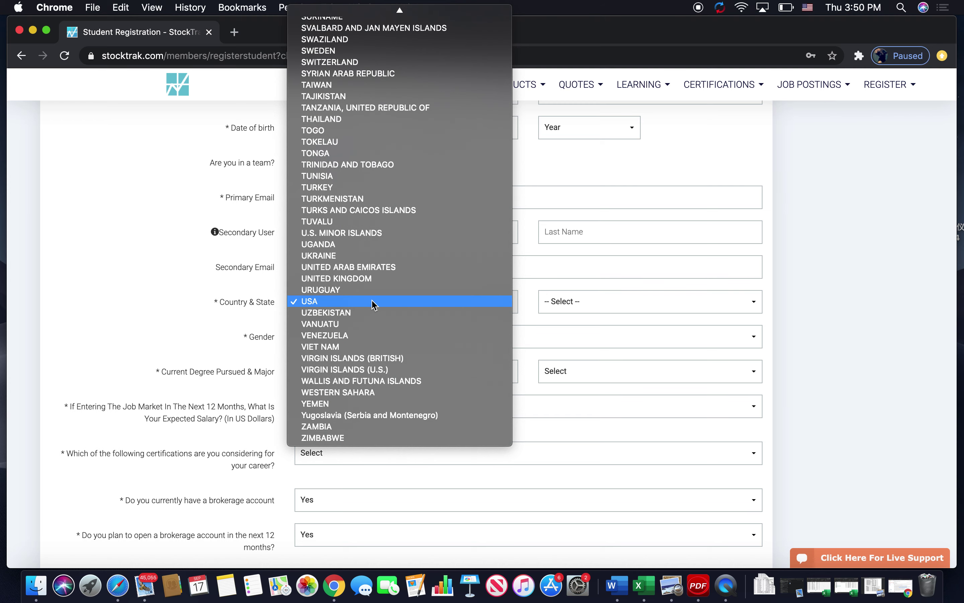
{"action": "left_click", "coordinate": [240, 285]}
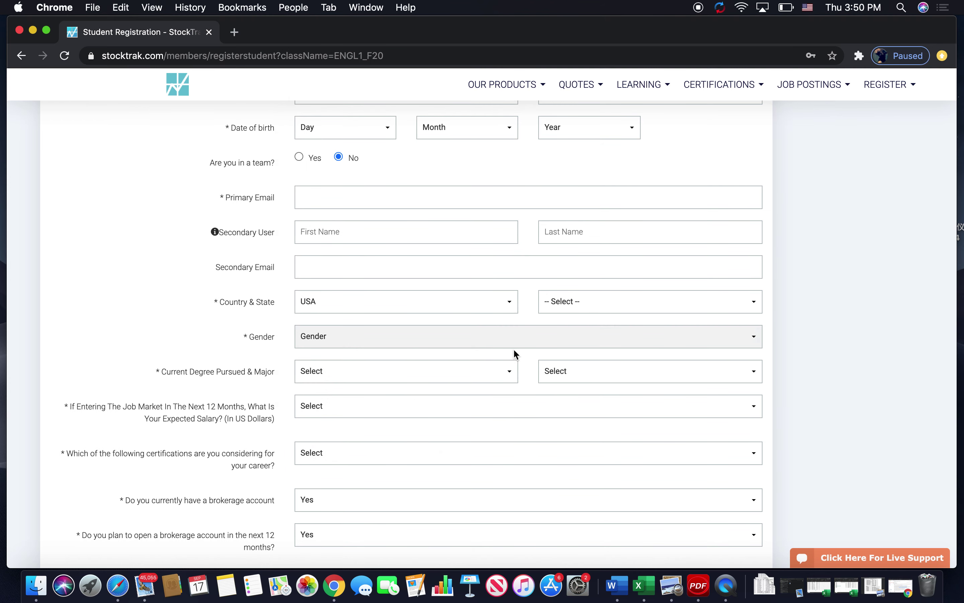
{"action": "scroll", "coordinate": [423, 365], "scroll_direction": "down", "scroll_amount": 1}
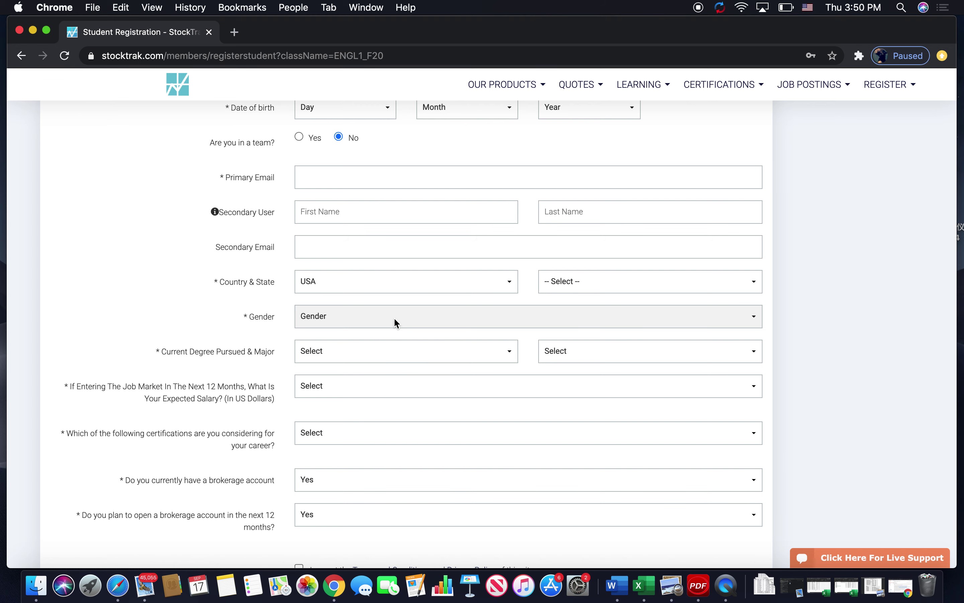
{"action": "left_click", "coordinate": [396, 323]}
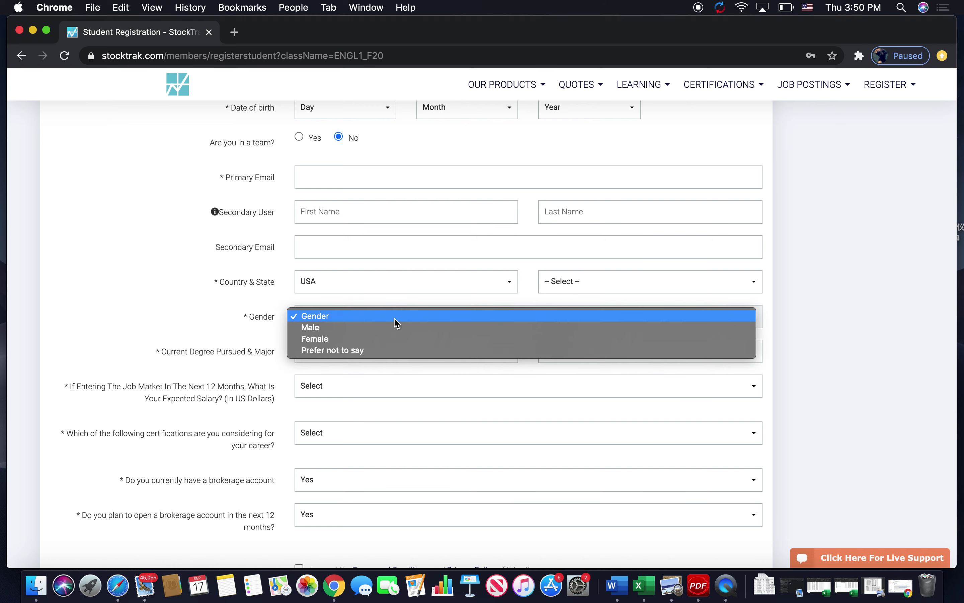
{"action": "left_click", "coordinate": [253, 305]}
Examine the options for the current degree pursued and the major, leaving both unselected
{"action": "scroll", "coordinate": [338, 314], "scroll_direction": "down", "scroll_amount": 3}
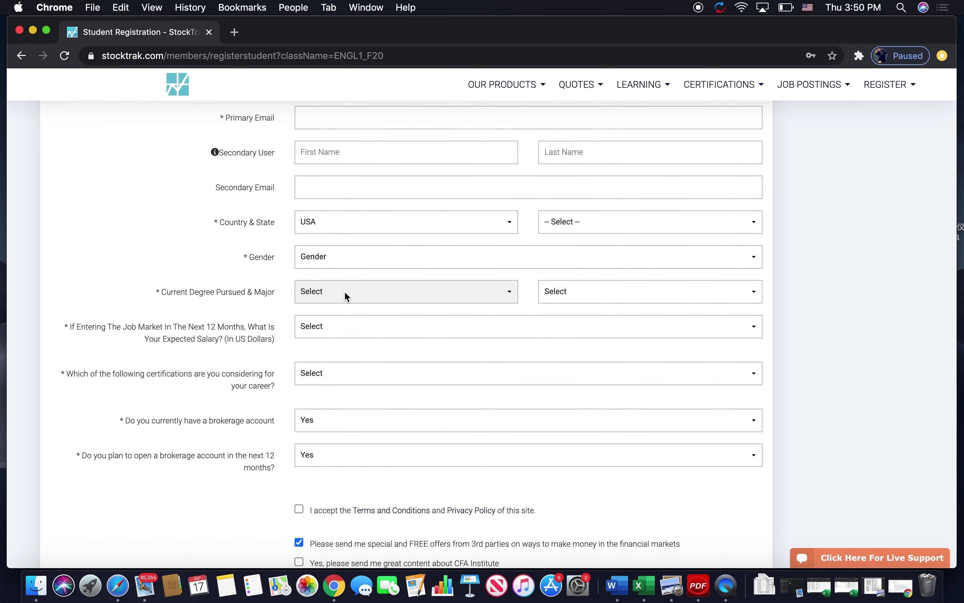
{"action": "left_click", "coordinate": [344, 291]}
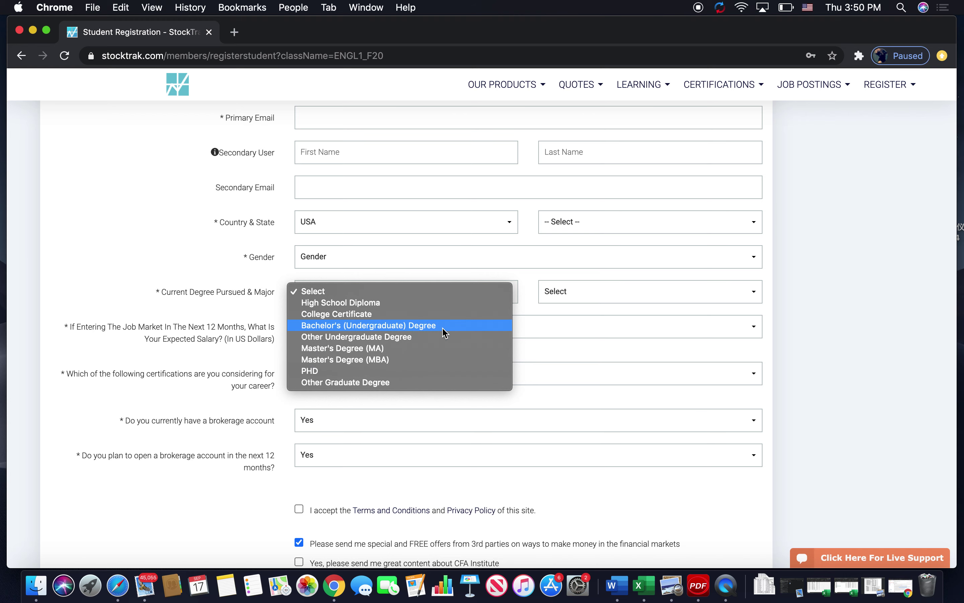
{"action": "left_click", "coordinate": [475, 262]}
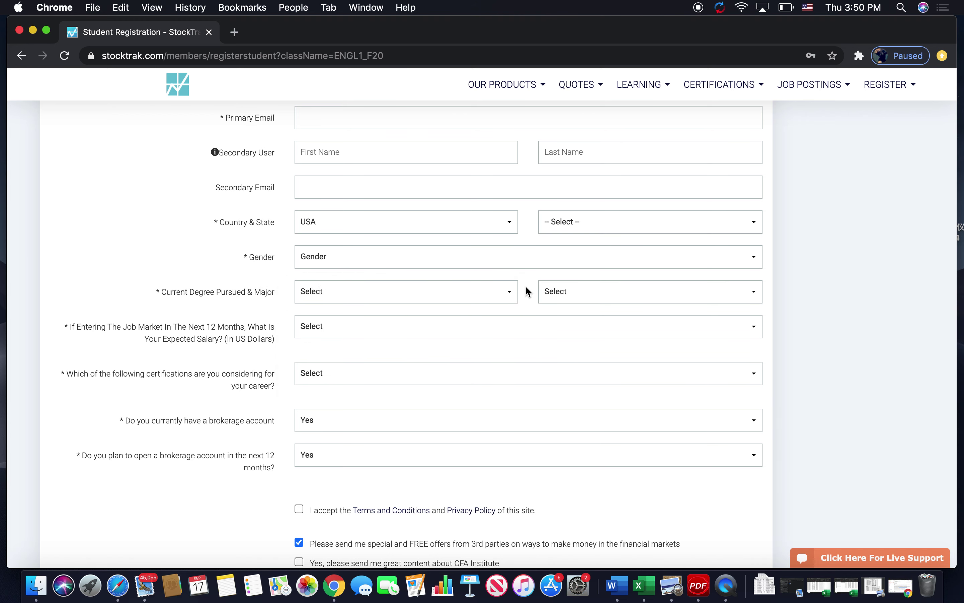
{"action": "left_click", "coordinate": [563, 293]}
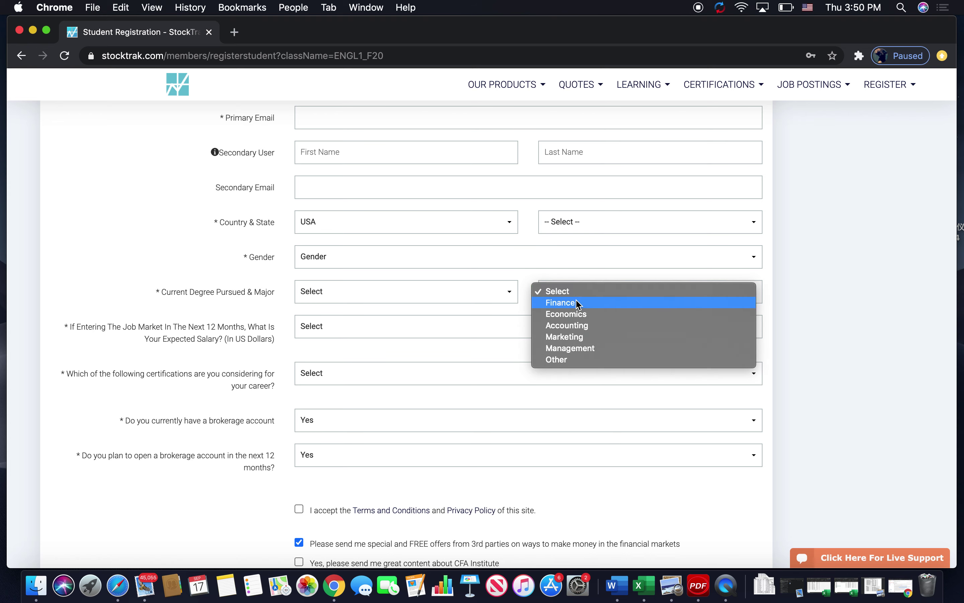
{"action": "left_click", "coordinate": [559, 262]}
{"action": "left_click", "coordinate": [554, 293]}
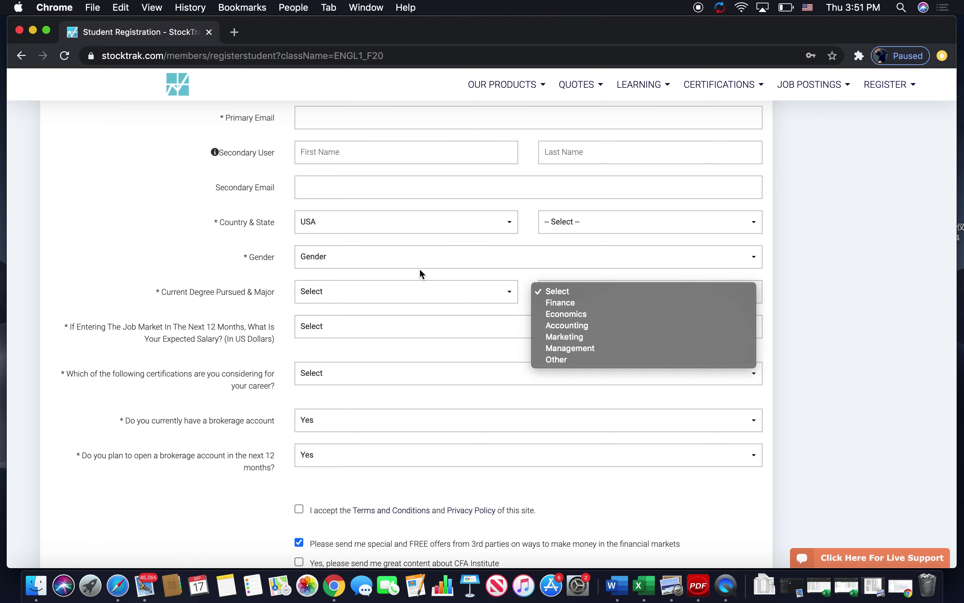
{"action": "left_click", "coordinate": [388, 271]}
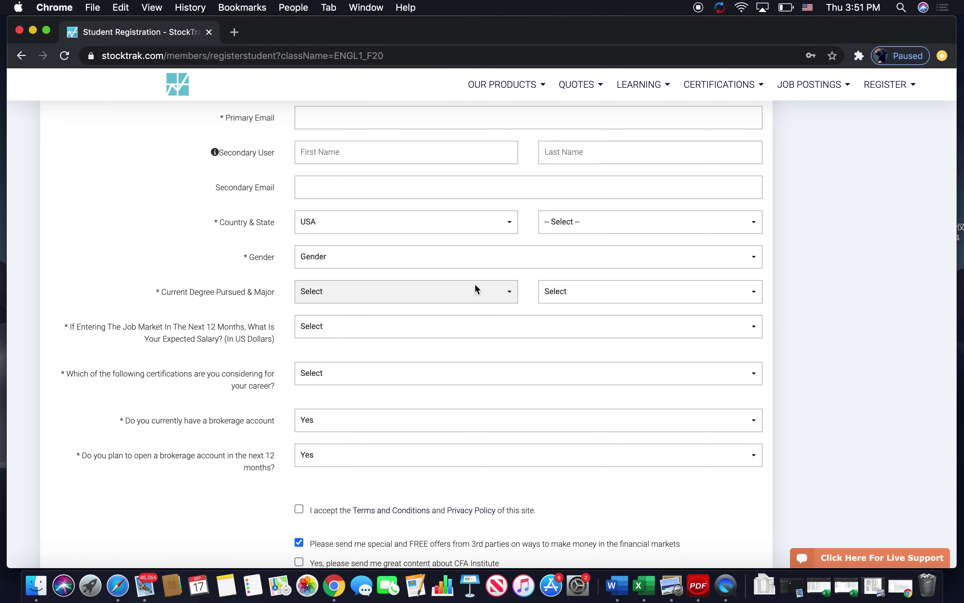
Examine the expected salary ranges and the career certification options, leaving both questions unanswered
{"action": "scroll", "coordinate": [419, 311], "scroll_direction": "down", "scroll_amount": 1}
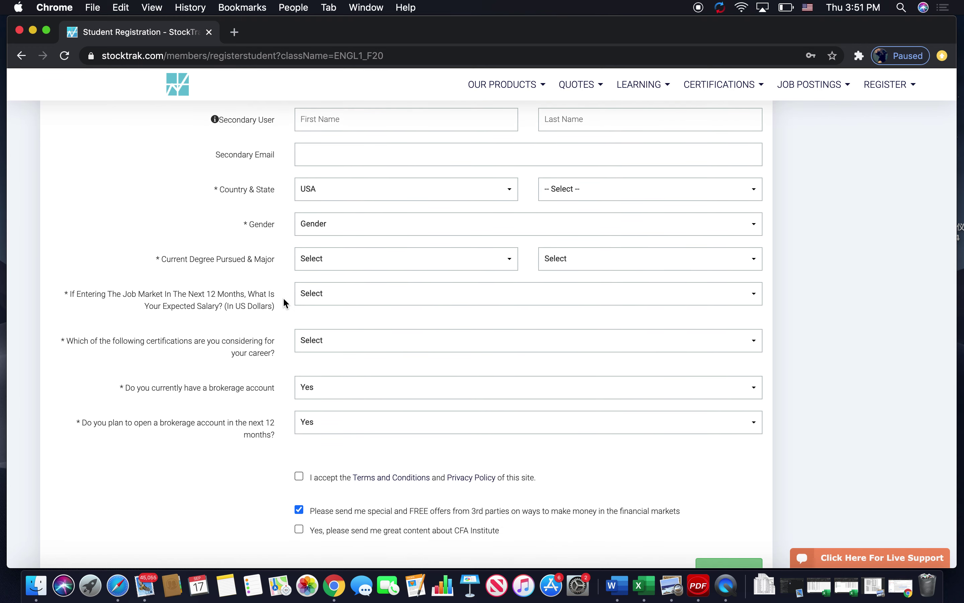
{"action": "left_click", "coordinate": [325, 297]}
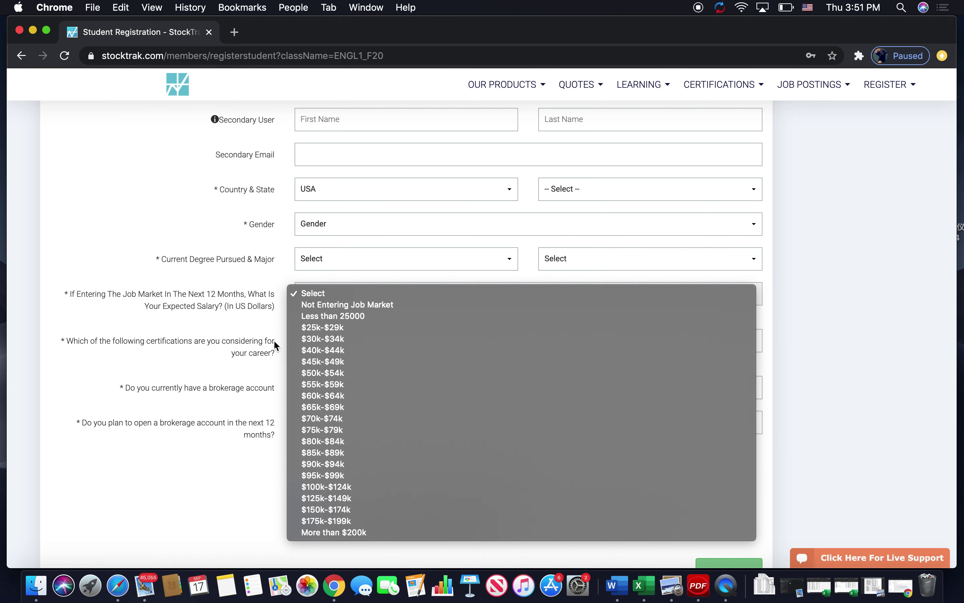
{"action": "left_click", "coordinate": [256, 316]}
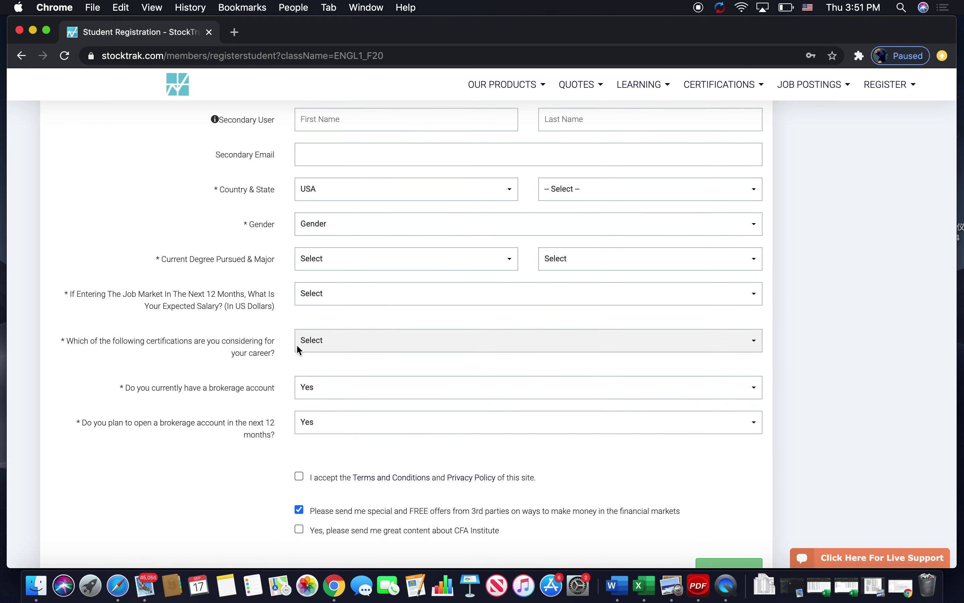
{"action": "scroll", "coordinate": [296, 345], "scroll_direction": "down", "scroll_amount": 1}
{"action": "scroll", "coordinate": [298, 350], "scroll_direction": "down", "scroll_amount": 1}
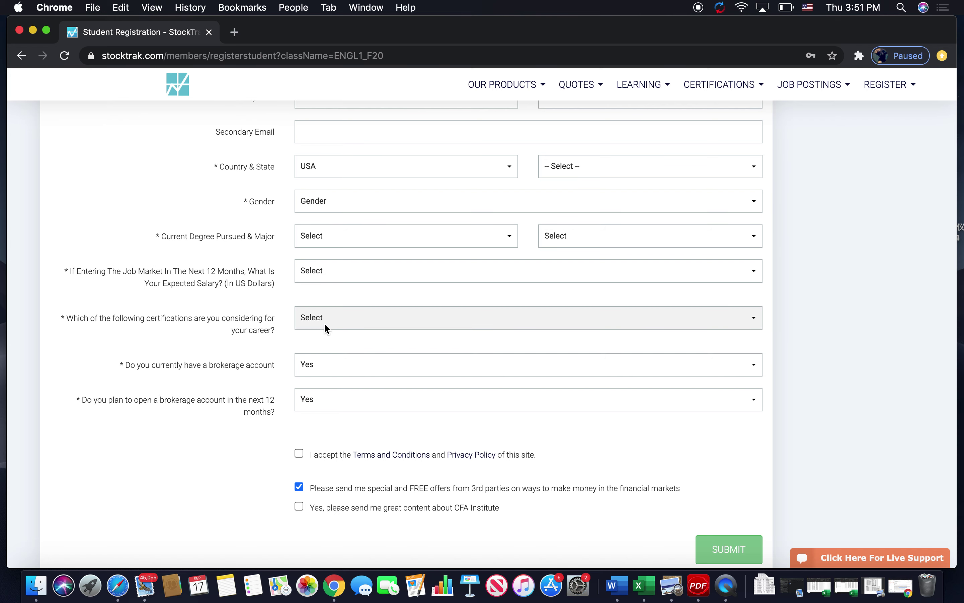
{"action": "left_click", "coordinate": [342, 318]}
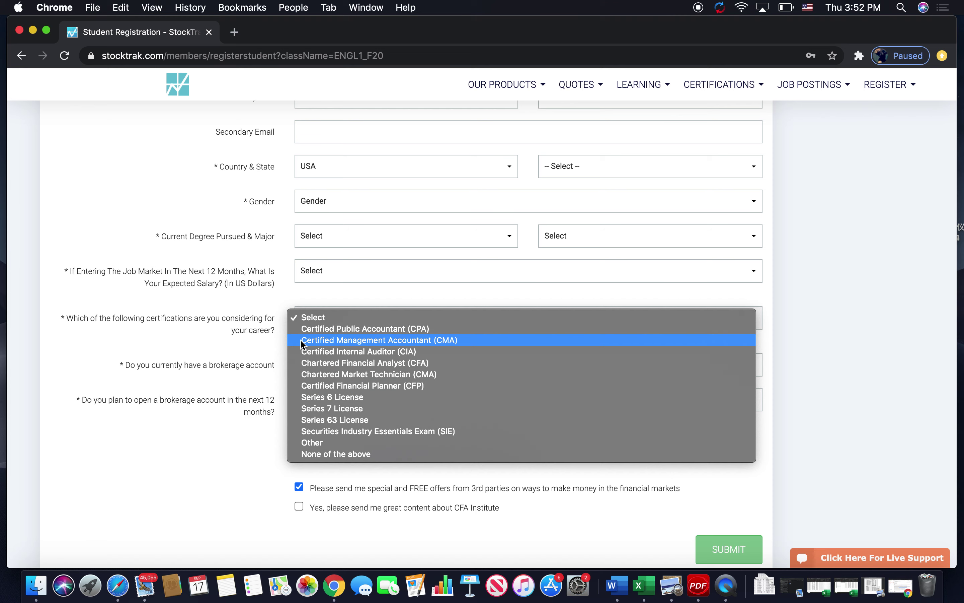
{"action": "left_click", "coordinate": [271, 336]}
Answer No to currently having a brokerage account and No to planning to open one in the next 12 months
{"action": "scroll", "coordinate": [270, 335], "scroll_direction": "down", "scroll_amount": 1}
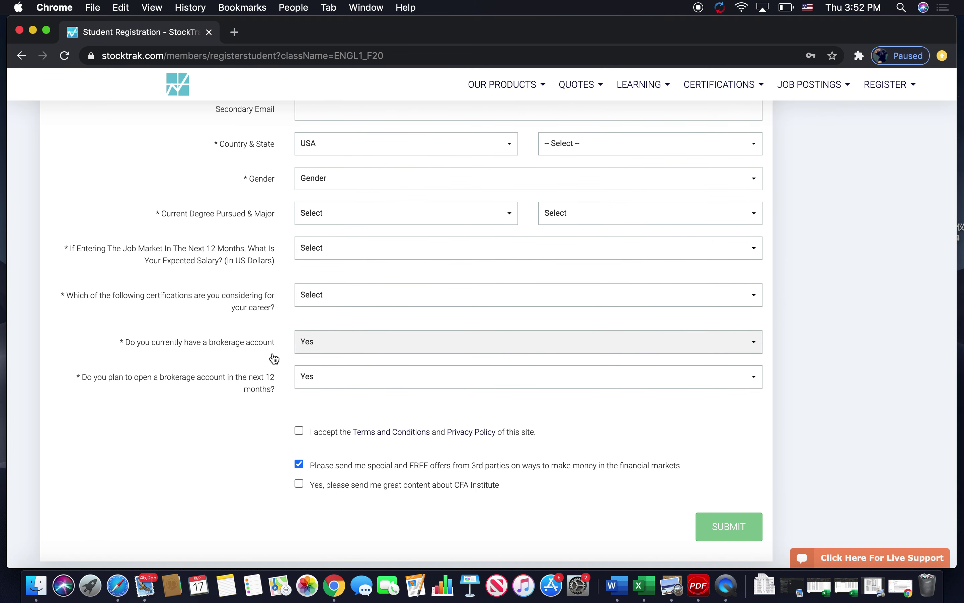
{"action": "left_click", "coordinate": [310, 344]}
{"action": "left_click", "coordinate": [325, 354]}
{"action": "left_click", "coordinate": [328, 373]}
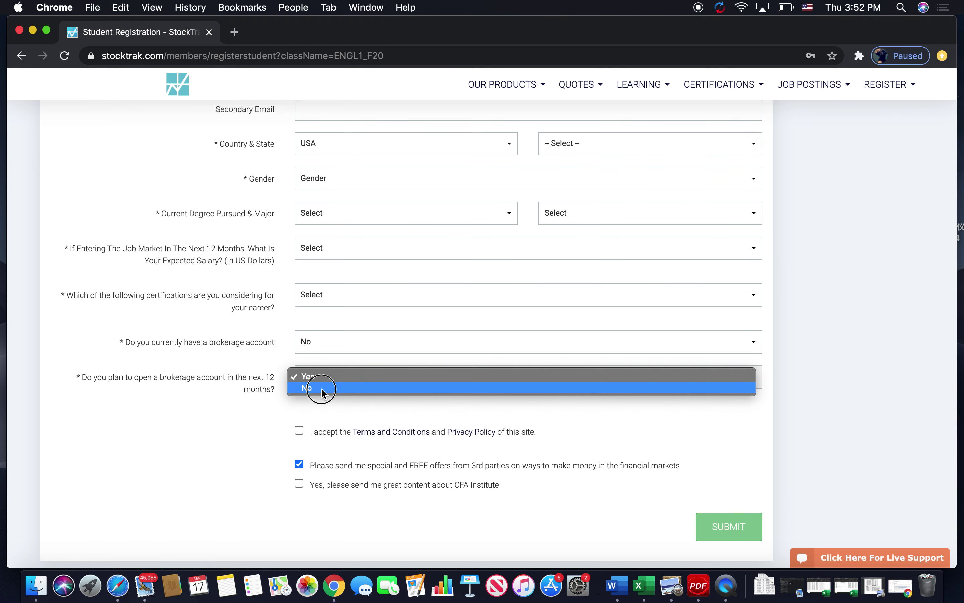
{"action": "left_click", "coordinate": [321, 389]}
Accept the Terms and Conditions and Privacy Policy, and opt out of the special and free third-party offers
{"action": "scroll", "coordinate": [349, 396], "scroll_direction": "down", "scroll_amount": 1}
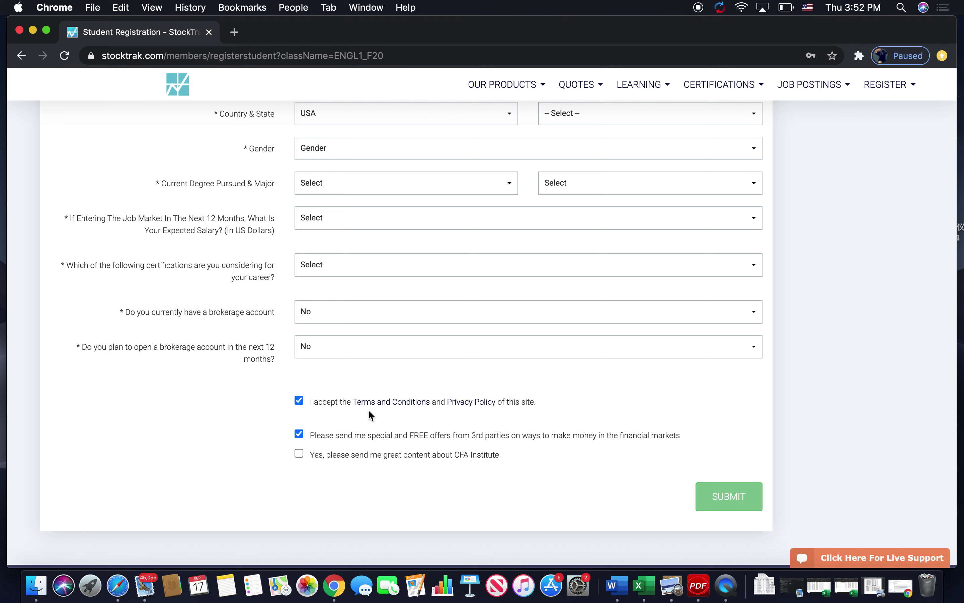
{"action": "scroll", "coordinate": [369, 411], "scroll_direction": "down", "scroll_amount": 1}
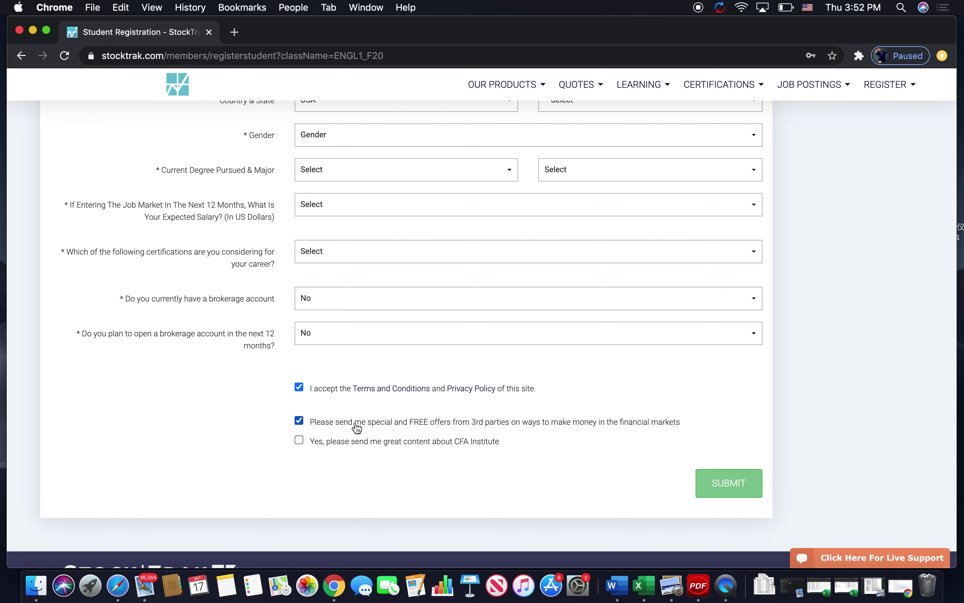
{"action": "left_click", "coordinate": [357, 427]}
Submit the student registration form, and go to the site's login page
{"action": "left_click", "coordinate": [715, 486]}
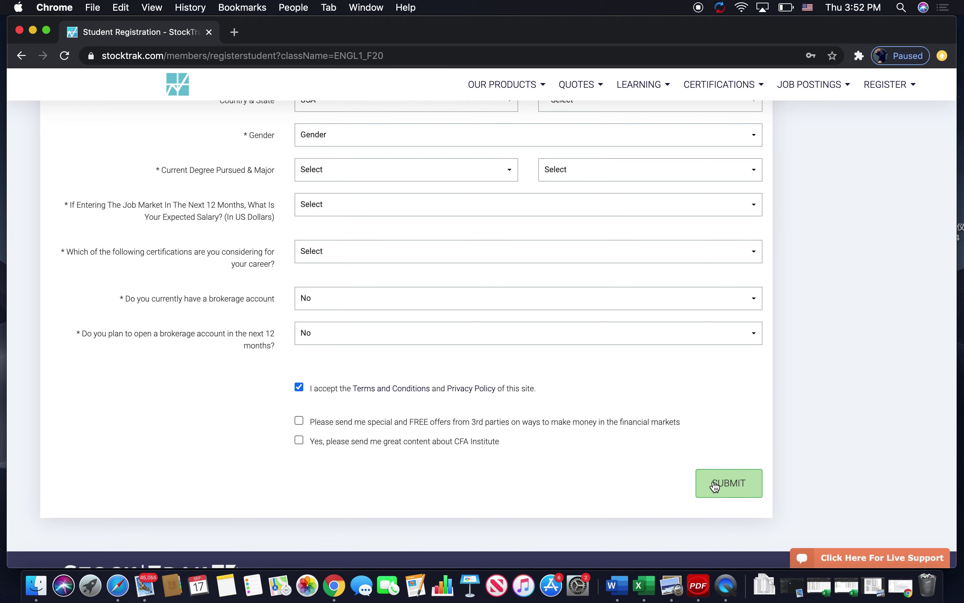
{"action": "scroll", "coordinate": [598, 322], "scroll_direction": "up", "scroll_amount": 5}
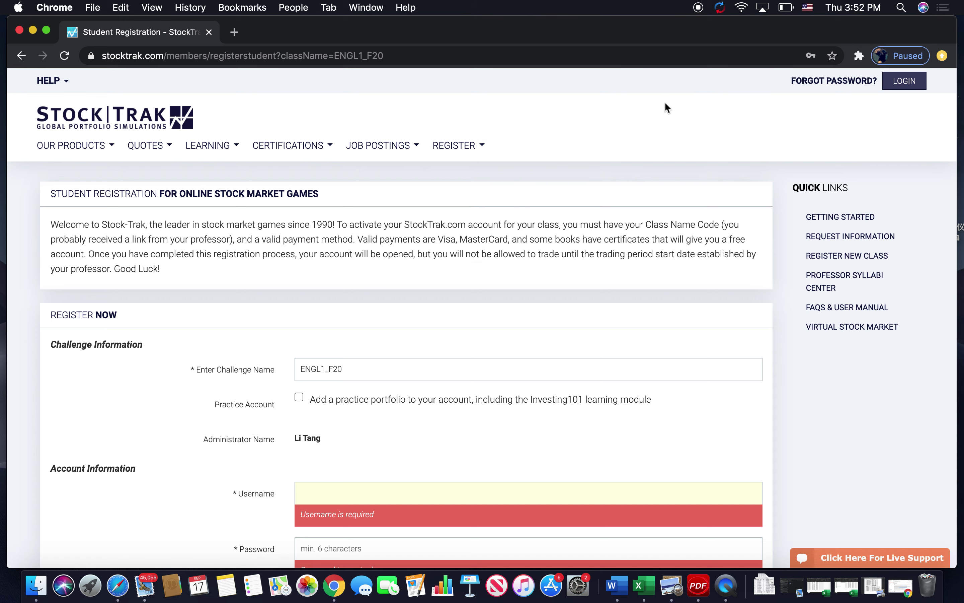
{"action": "left_click", "coordinate": [903, 87]}
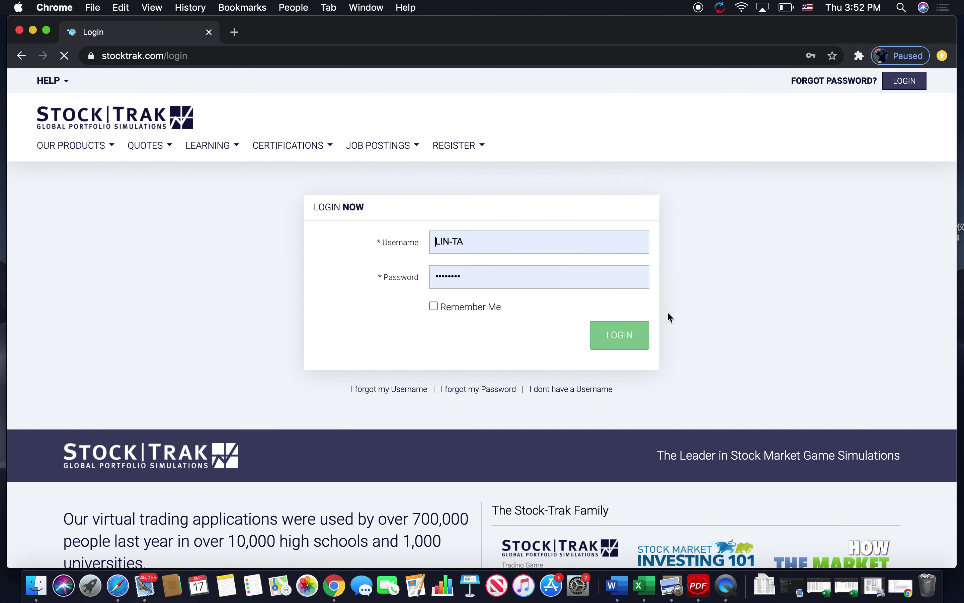
Log in to the student account with the prefilled credentials, and dismiss the welcome-back popup on the dashboard
{"action": "left_click", "coordinate": [602, 329]}
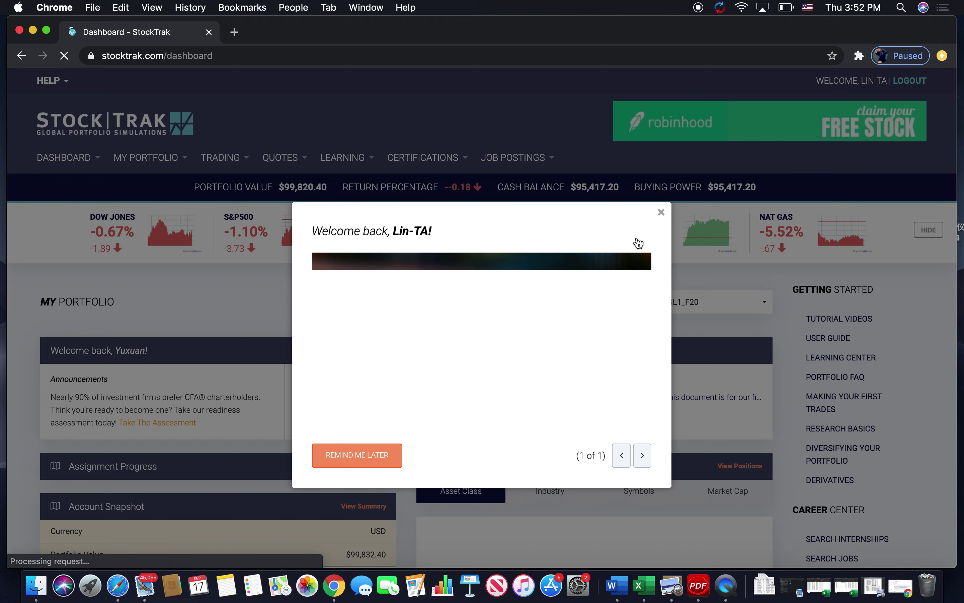
{"action": "left_click", "coordinate": [662, 213]}
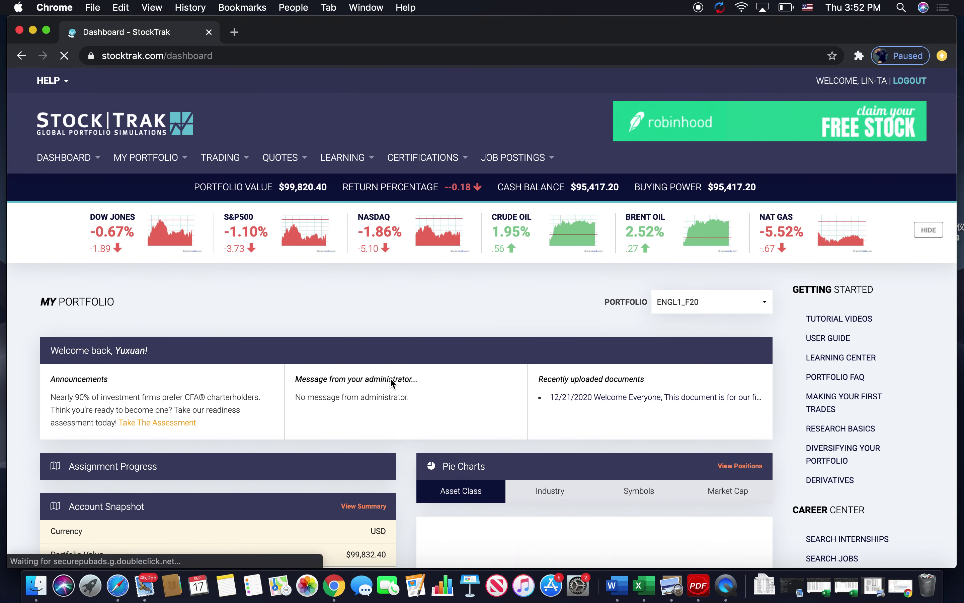
Examine the dashboard's announcements, uploaded documents, account snapshot, pie charts, recent trades, ranking snapshot, watchlist and top gainers
{"action": "scroll", "coordinate": [403, 279], "scroll_direction": "down", "scroll_amount": 2}
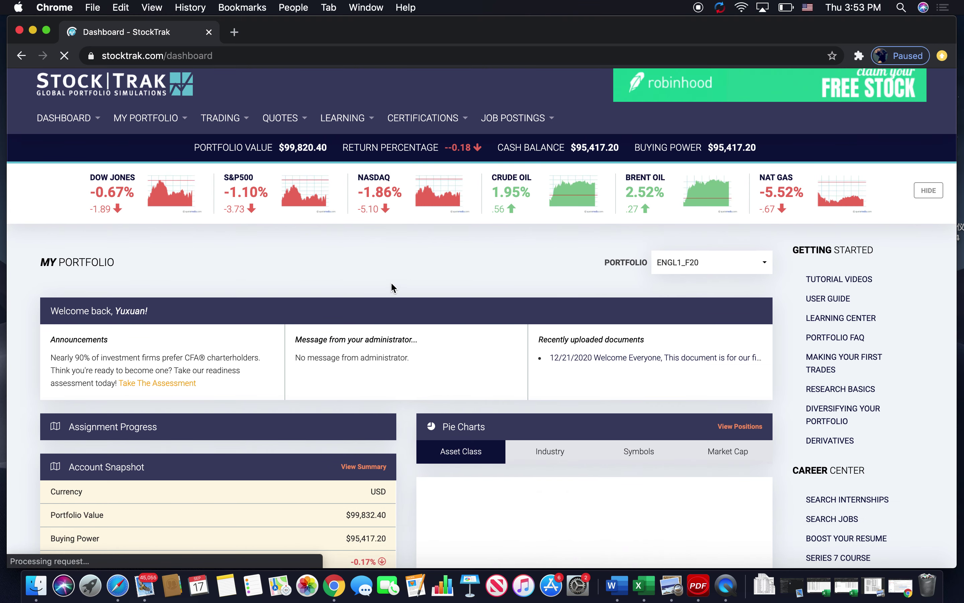
{"action": "mouse_move", "coordinate": [65, 120]}
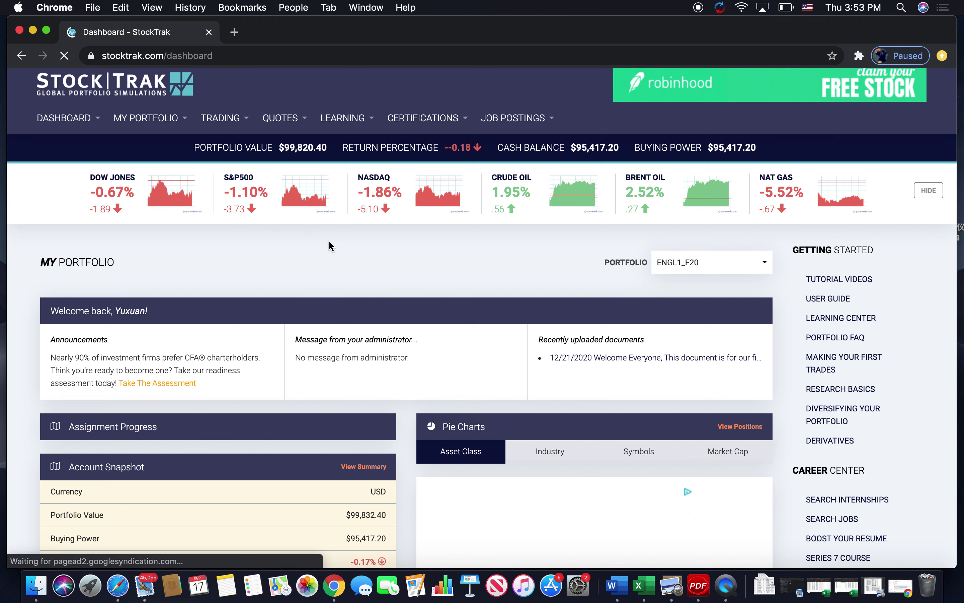
{"action": "scroll", "coordinate": [331, 245], "scroll_direction": "down", "scroll_amount": 3}
{"action": "scroll", "coordinate": [331, 245], "scroll_direction": "down", "scroll_amount": 5}
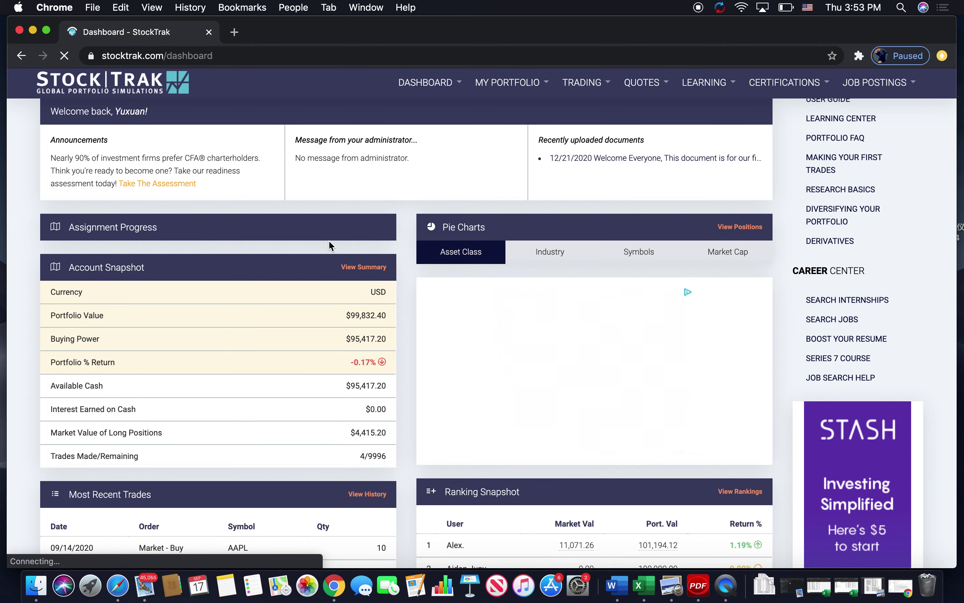
{"action": "scroll", "coordinate": [268, 274], "scroll_direction": "up", "scroll_amount": 1}
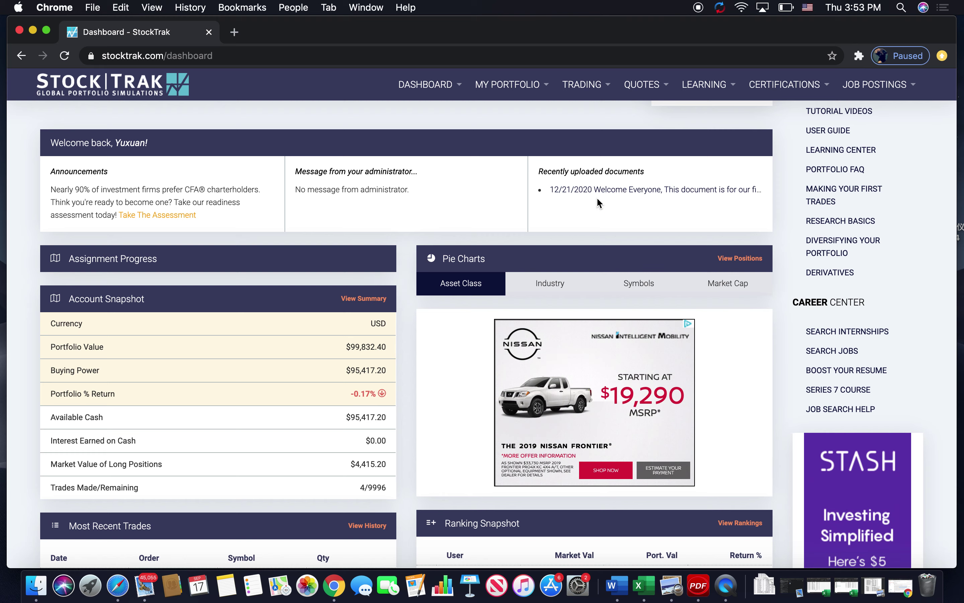
{"action": "scroll", "coordinate": [598, 203], "scroll_direction": "down", "scroll_amount": 1}
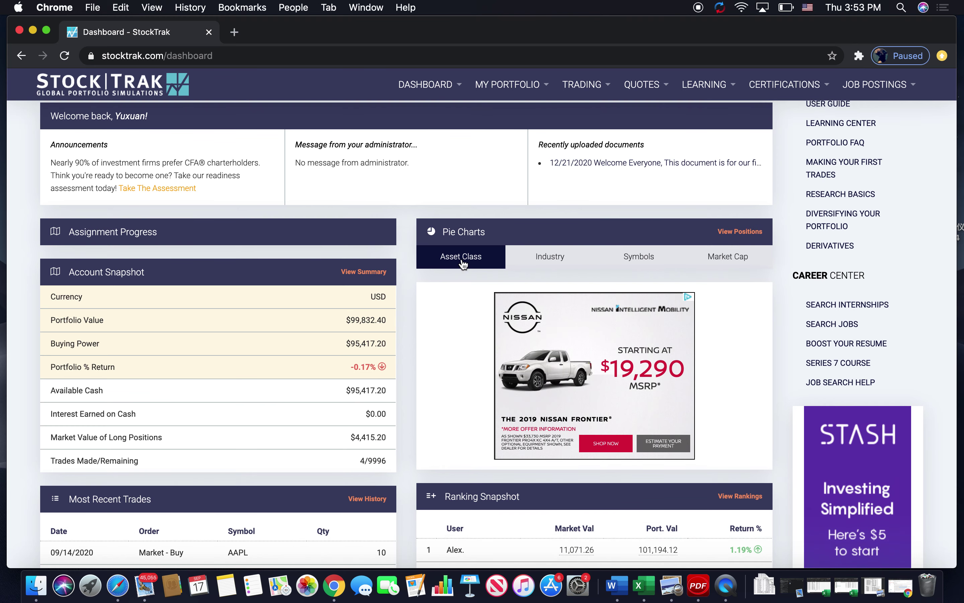
{"action": "scroll", "coordinate": [459, 268], "scroll_direction": "down", "scroll_amount": 2}
{"action": "scroll", "coordinate": [458, 264], "scroll_direction": "down", "scroll_amount": 2}
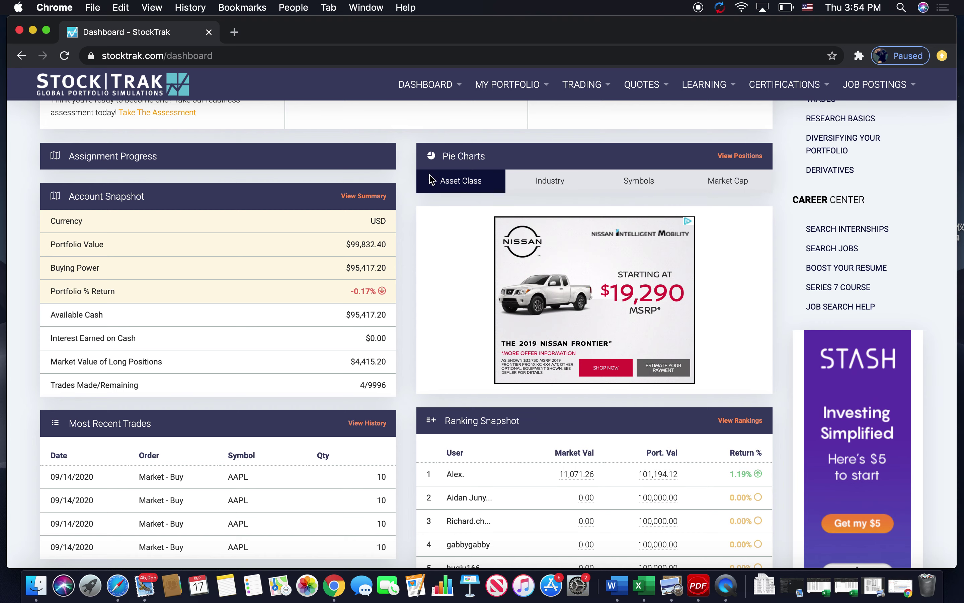
{"action": "scroll", "coordinate": [463, 257], "scroll_direction": "down", "scroll_amount": 5}
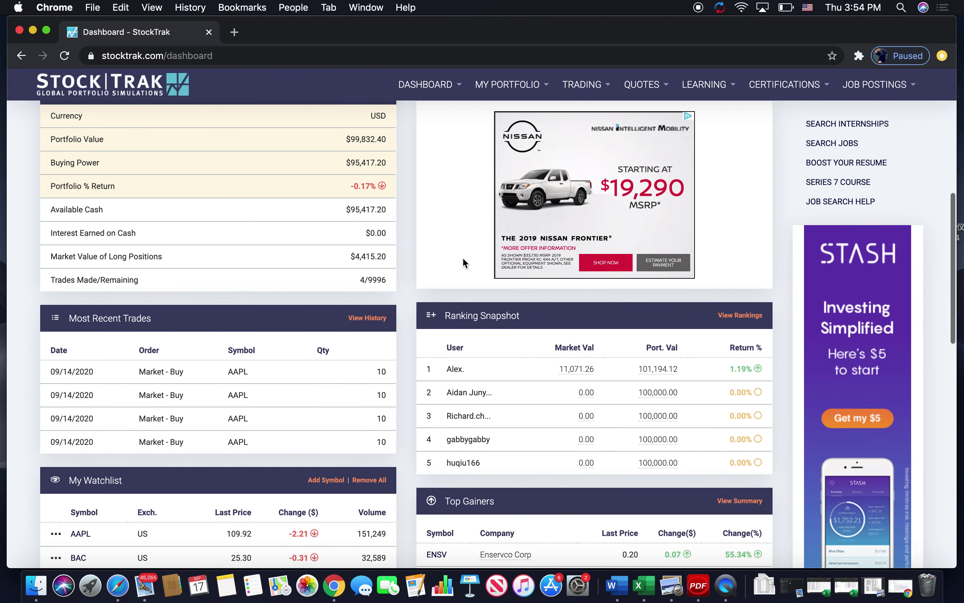
{"action": "scroll", "coordinate": [463, 261], "scroll_direction": "down", "scroll_amount": 7}
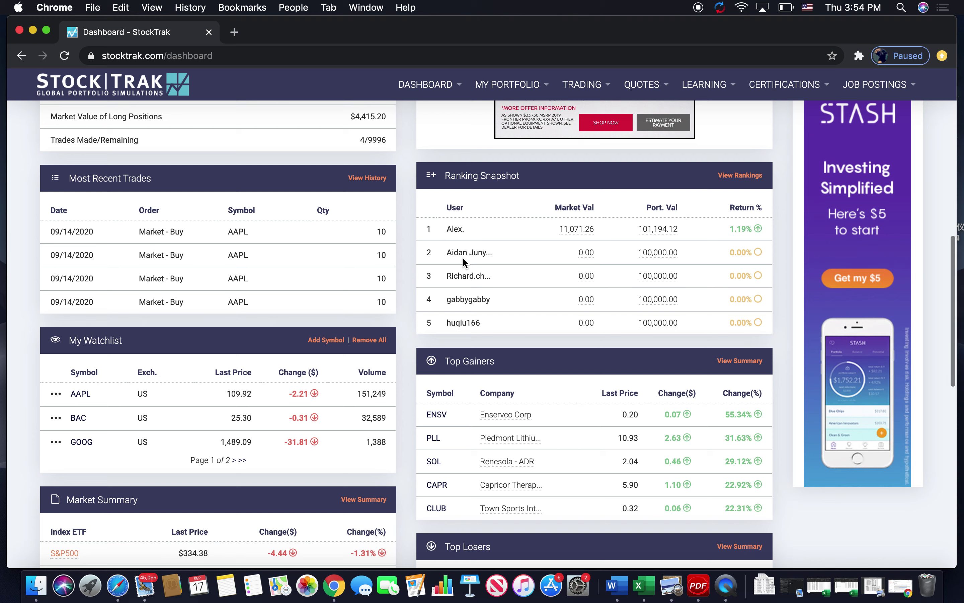